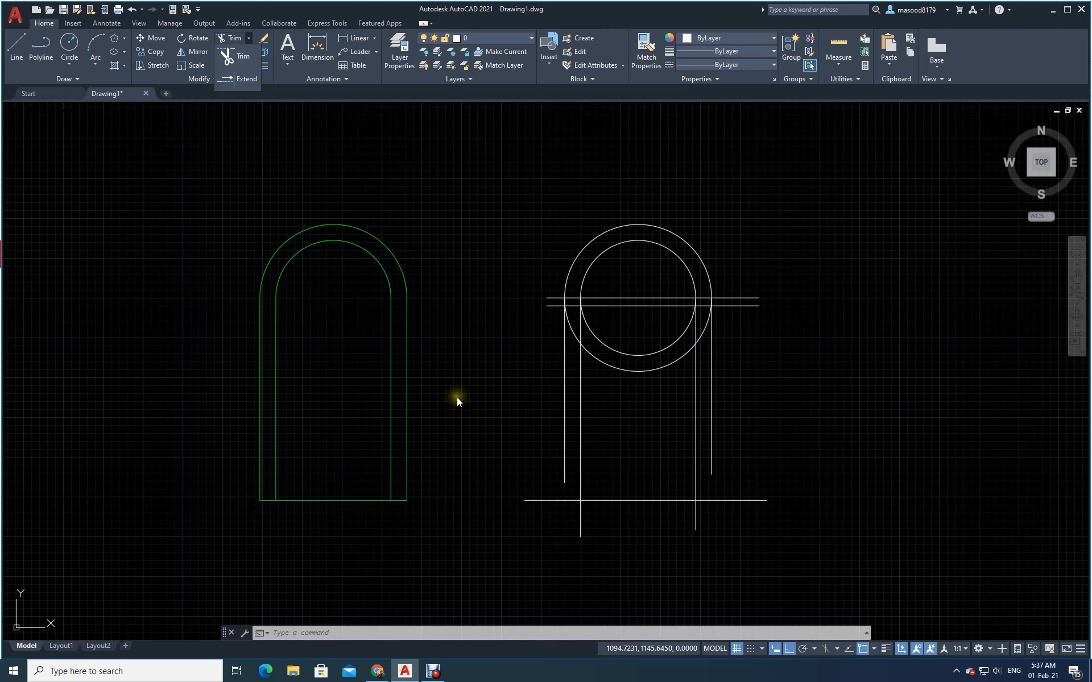
Step: Trim the overhang of the upper horizontal line at the right side of the white figure's outer circle
left_click(658, 207)
left_click(232, 39)
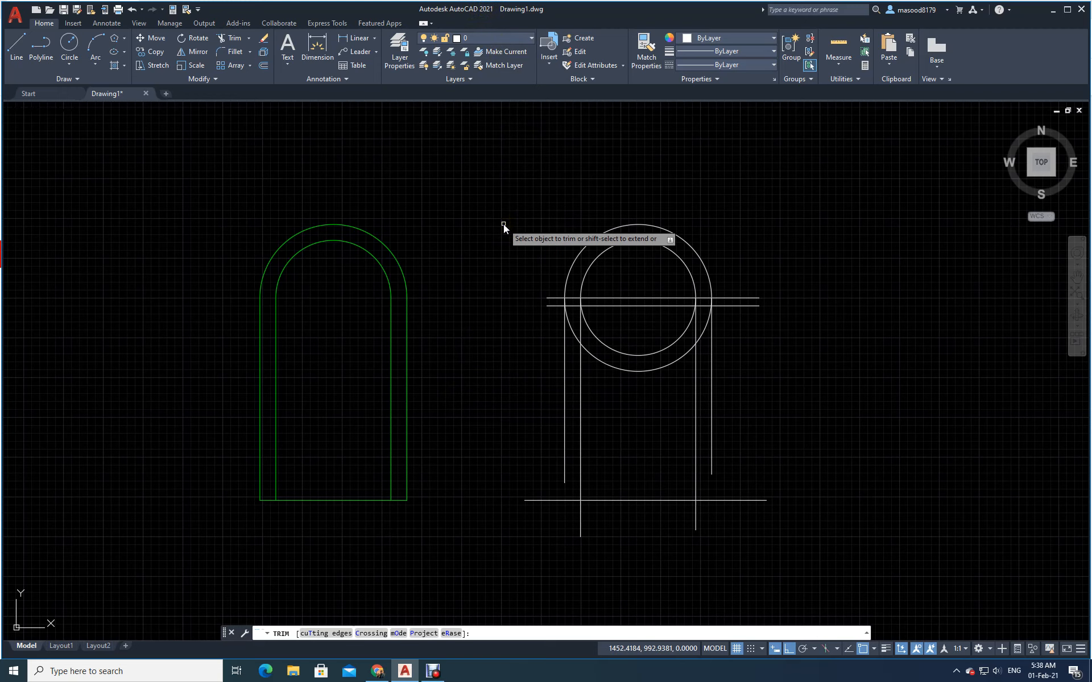
left_click(753, 308)
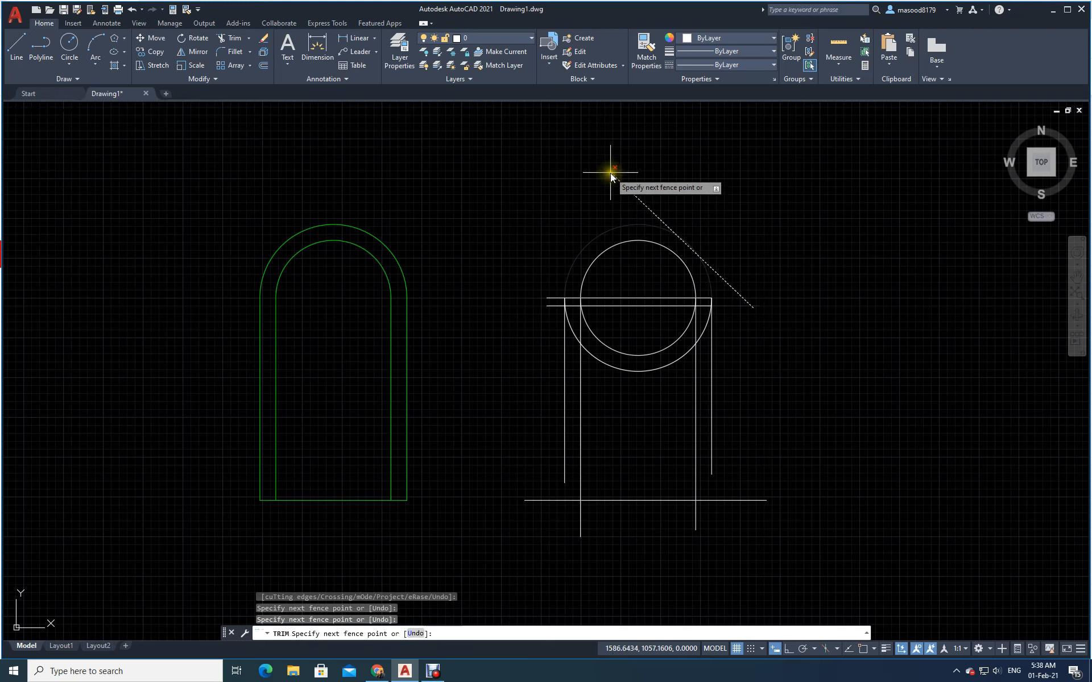
key("Escape")
key("Escape")
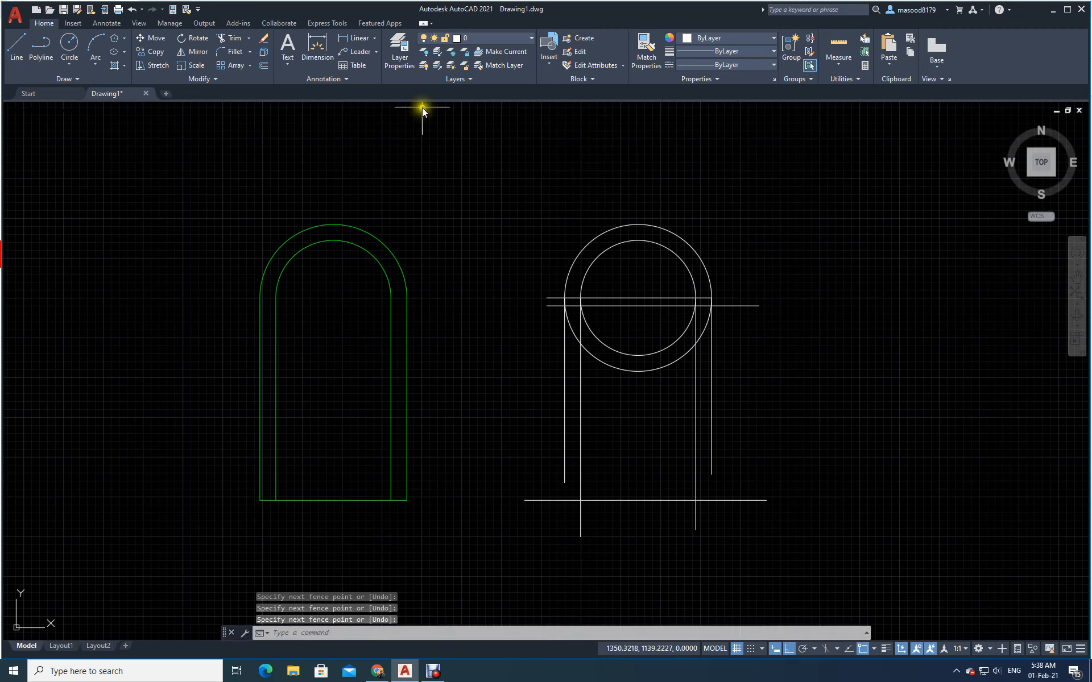
Step: Trim the remaining horizontal line overhangs outside the outer circle and the inner vertical line tails below the base line
left_click(231, 37)
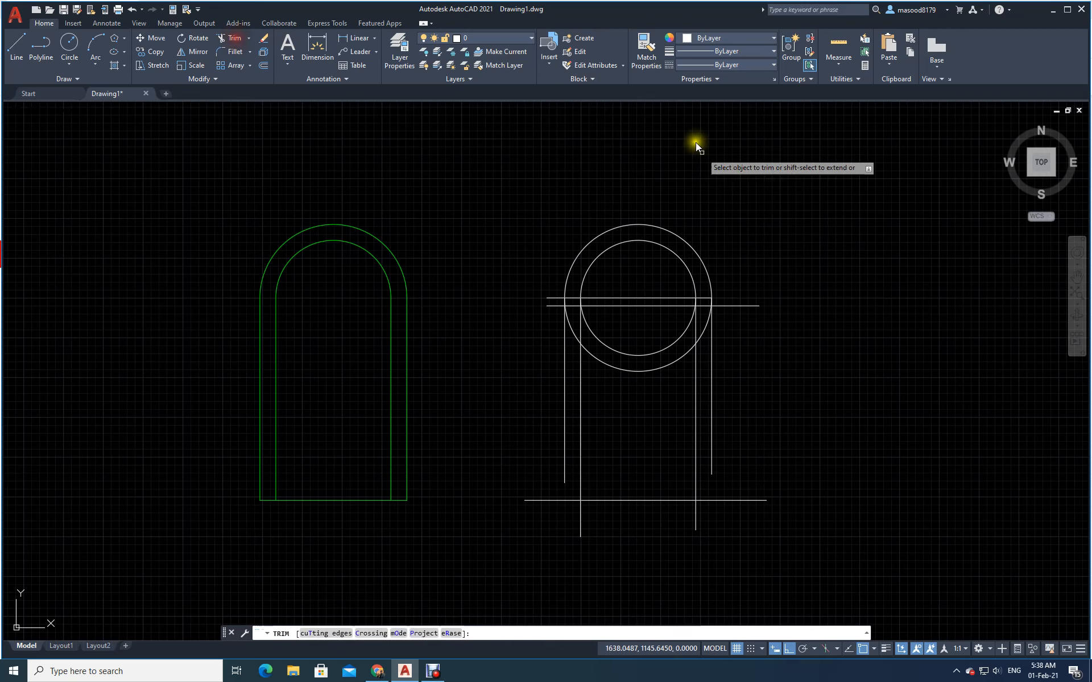
left_click(725, 305)
left_click(554, 306)
left_click(554, 298)
left_click(695, 518)
left_click(580, 518)
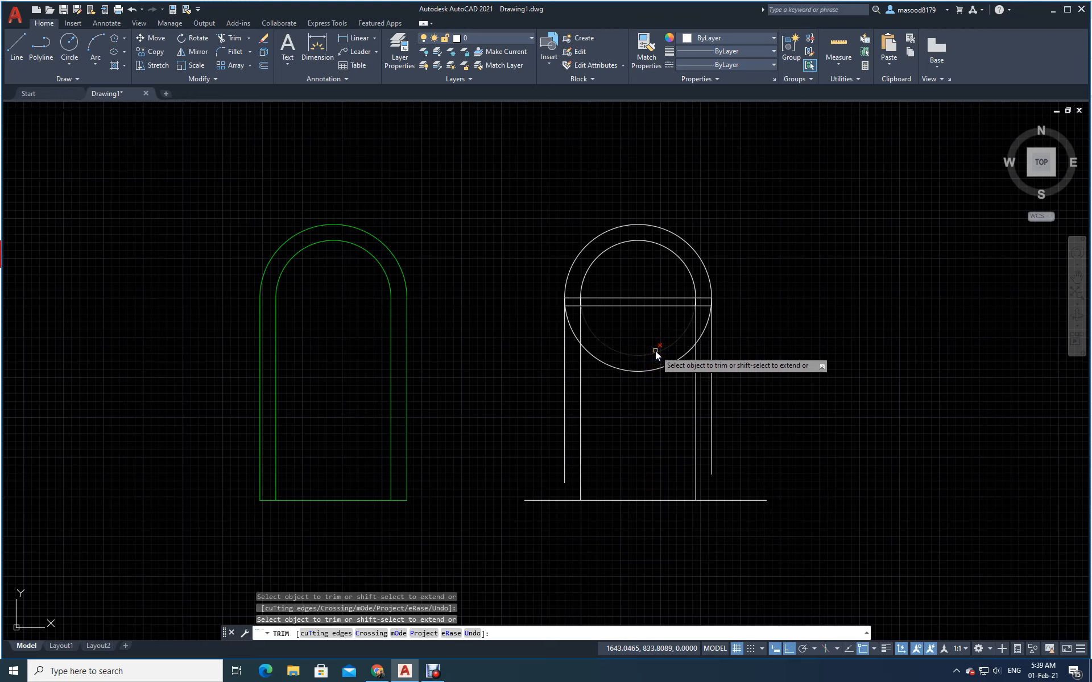
Step: Trim the two horizontal lines inside the inner circle and the lower arcs of both circles between the inner vertical lines
left_click(647, 297)
left_click(644, 306)
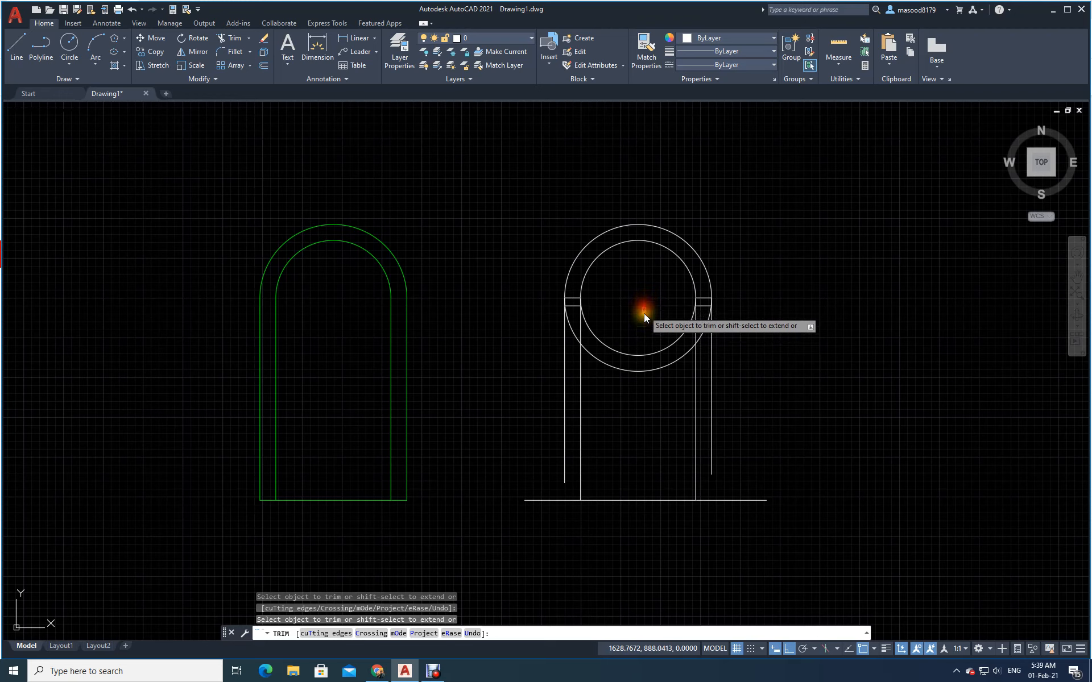
left_click(639, 357)
left_click(636, 373)
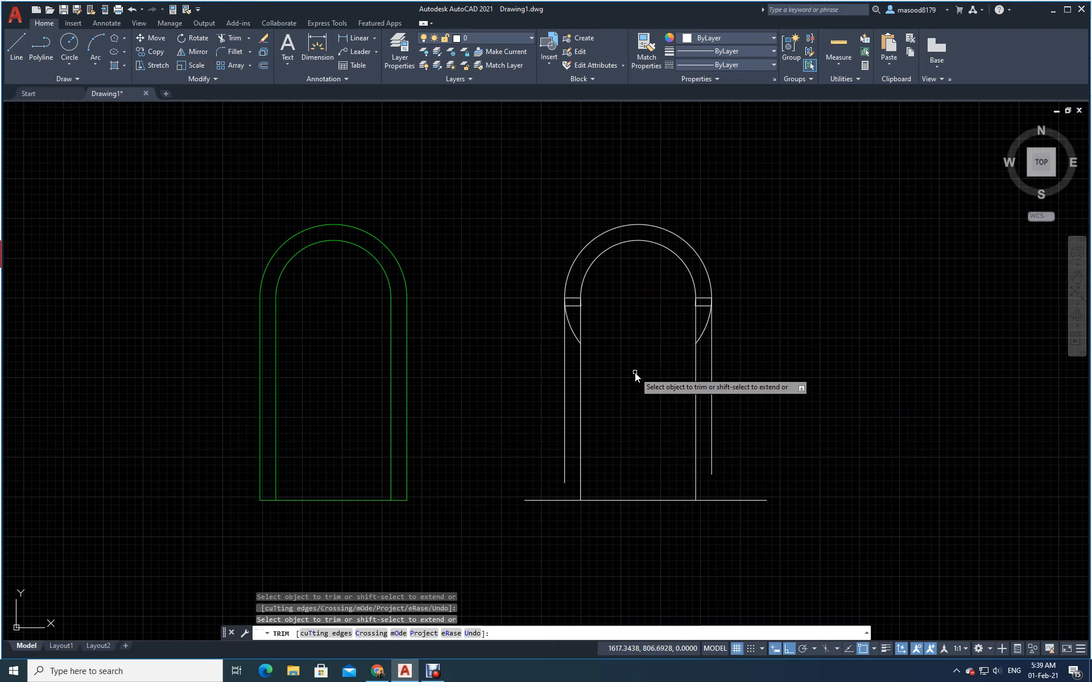
right_click(634, 373)
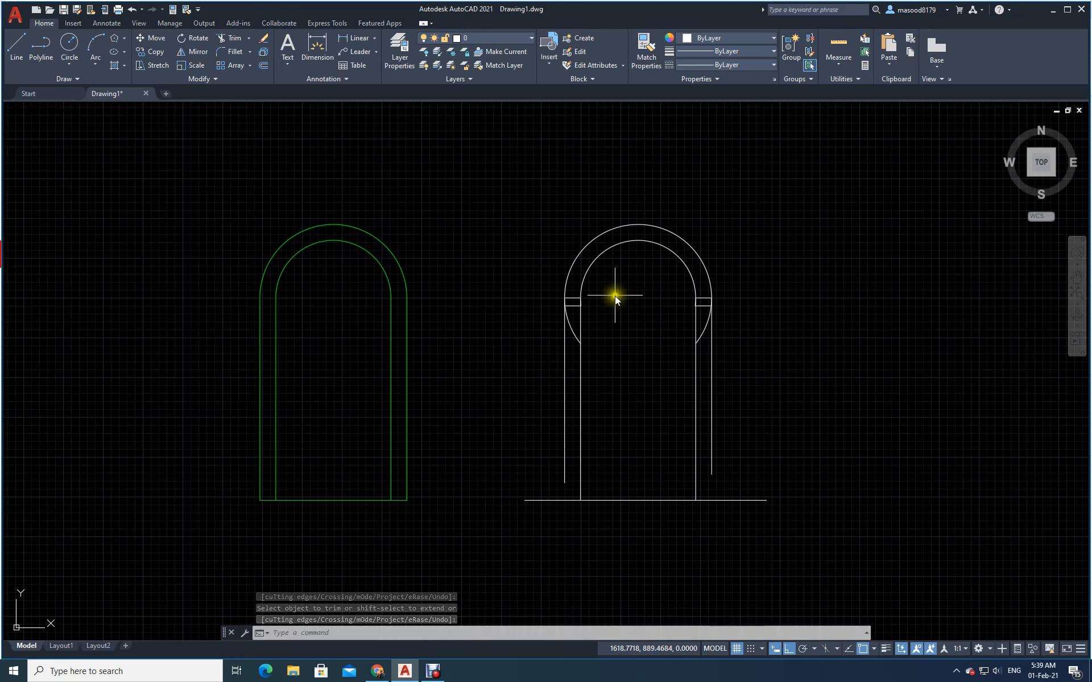
Step: Undo the last group of trims on the white figure
left_click(133, 9)
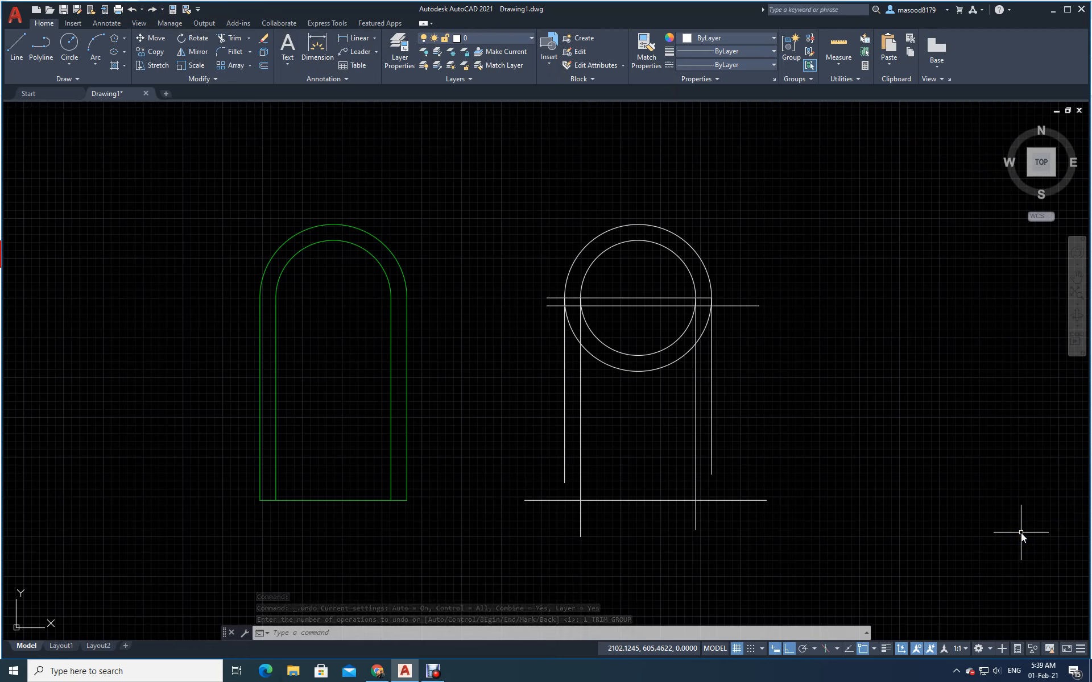
left_click(233, 40)
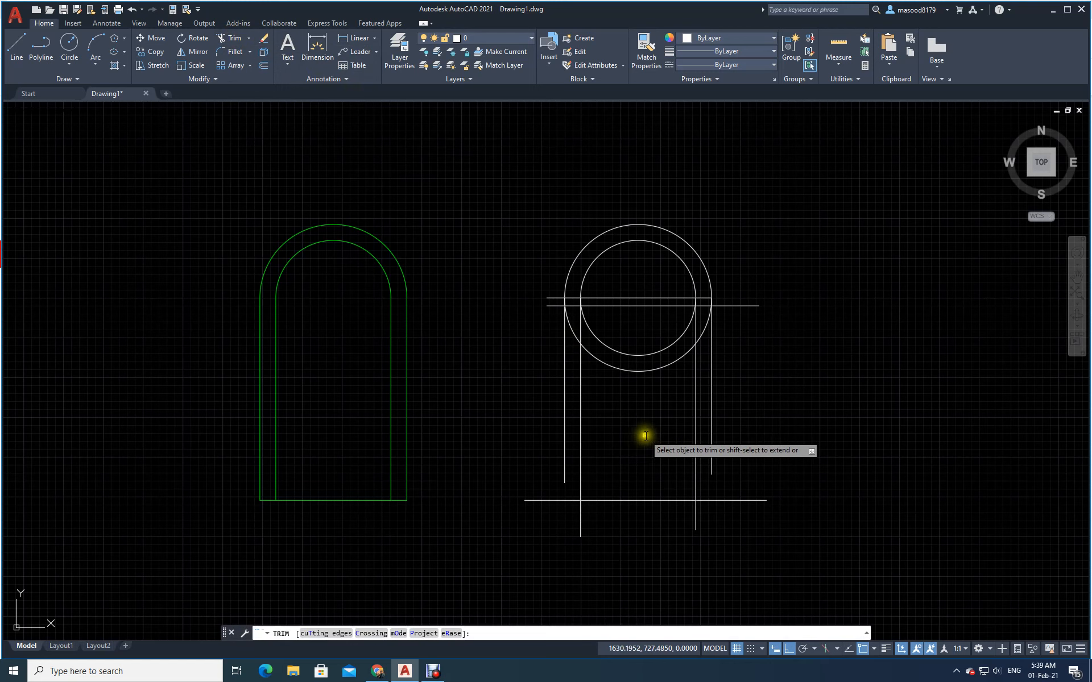
left_click(663, 401)
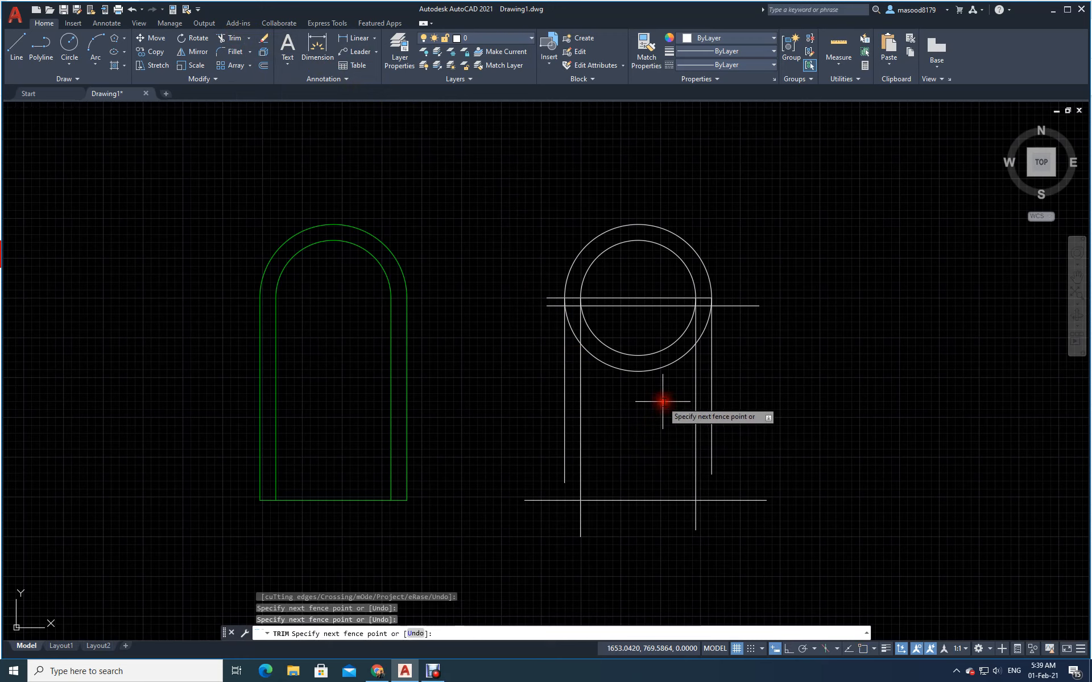
right_click(652, 403)
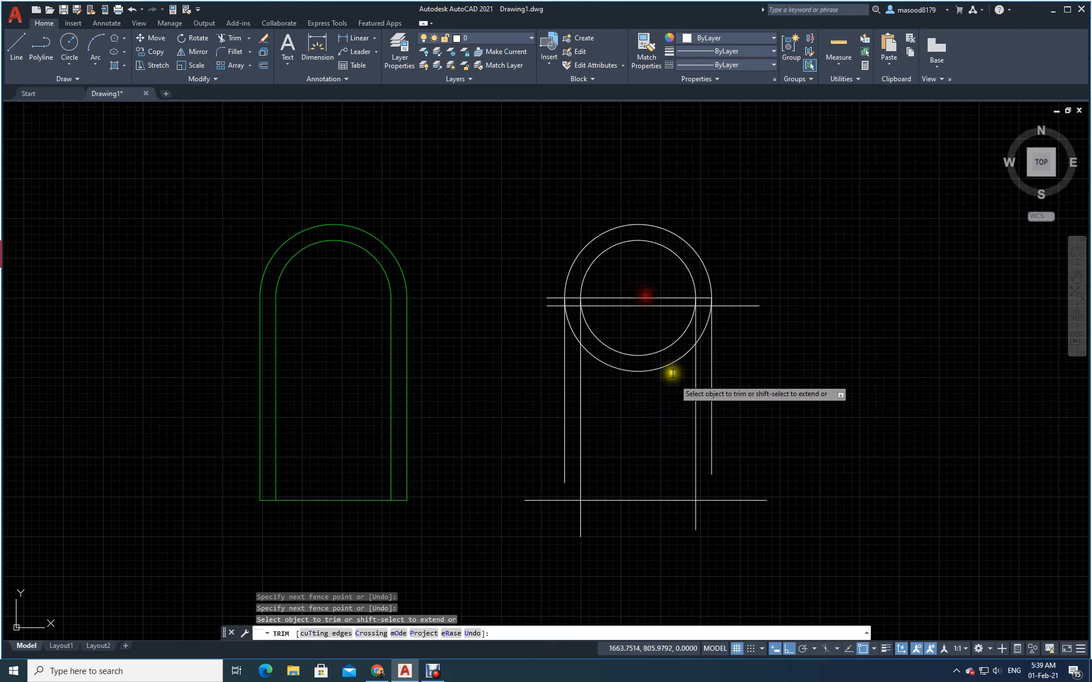
key("Escape")
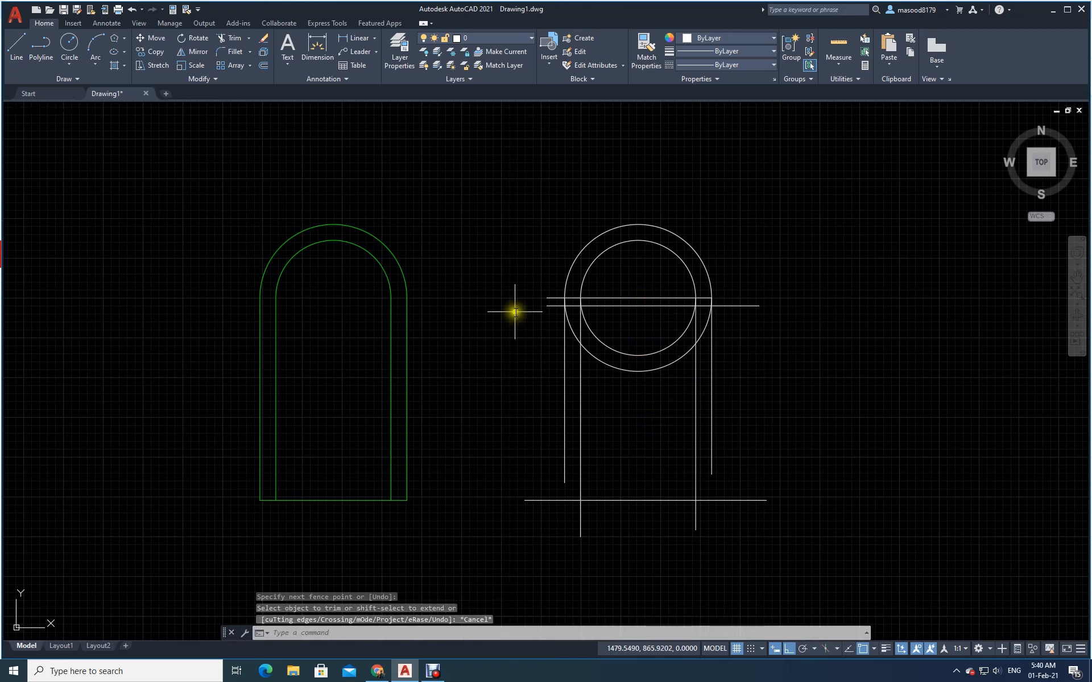
Step: Trim away the white figure's two horizontal lines and lower circle arcs with fence cuts through the opening, the overhangs and both side bands
left_click(233, 37)
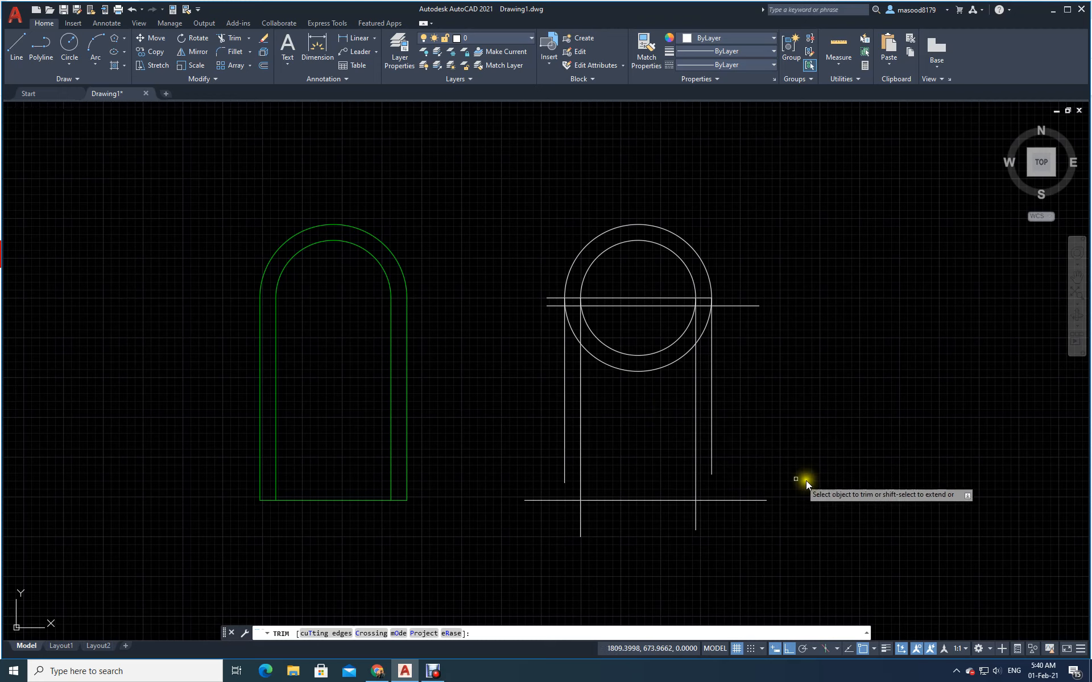
mouse_move(664, 407)
left_mouse_down()
mouse_move(651, 319)
mouse_move(616, 323)
mouse_move(660, 329)
mouse_move(672, 293)
mouse_move(638, 350)
mouse_move(596, 359)
mouse_move(630, 380)
left_mouse_up()
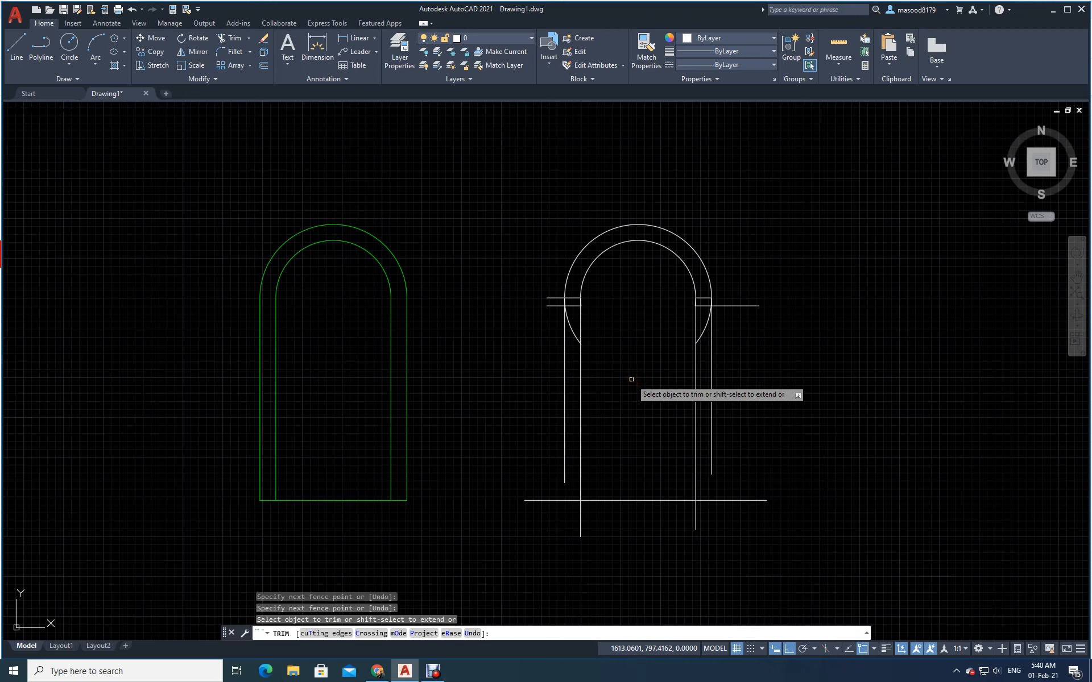
left_click_drag(735, 287, 735, 324)
left_click_drag(554, 287, 554, 319)
left_click_drag(704, 338, 704, 293)
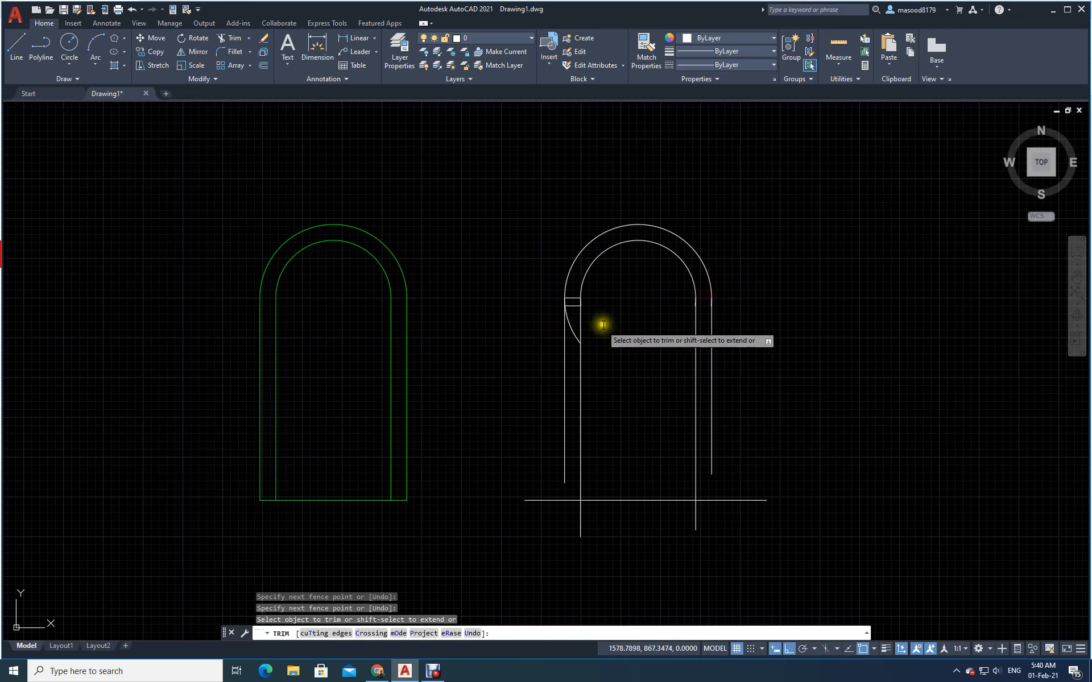
left_click_drag(571, 345, 571, 291)
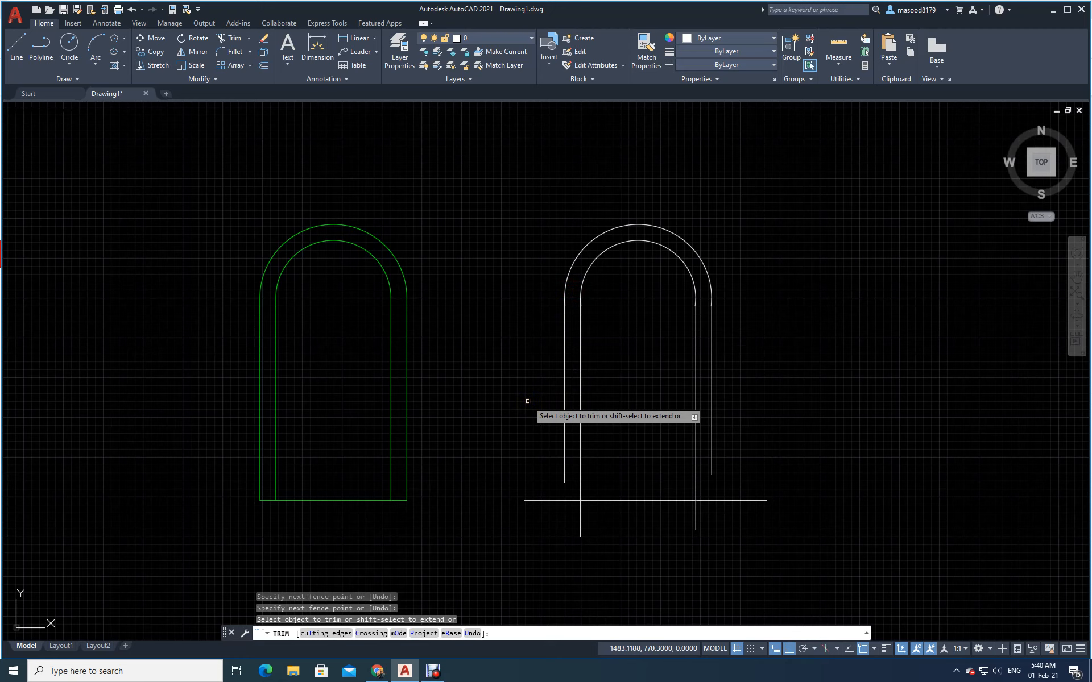
key("Return")
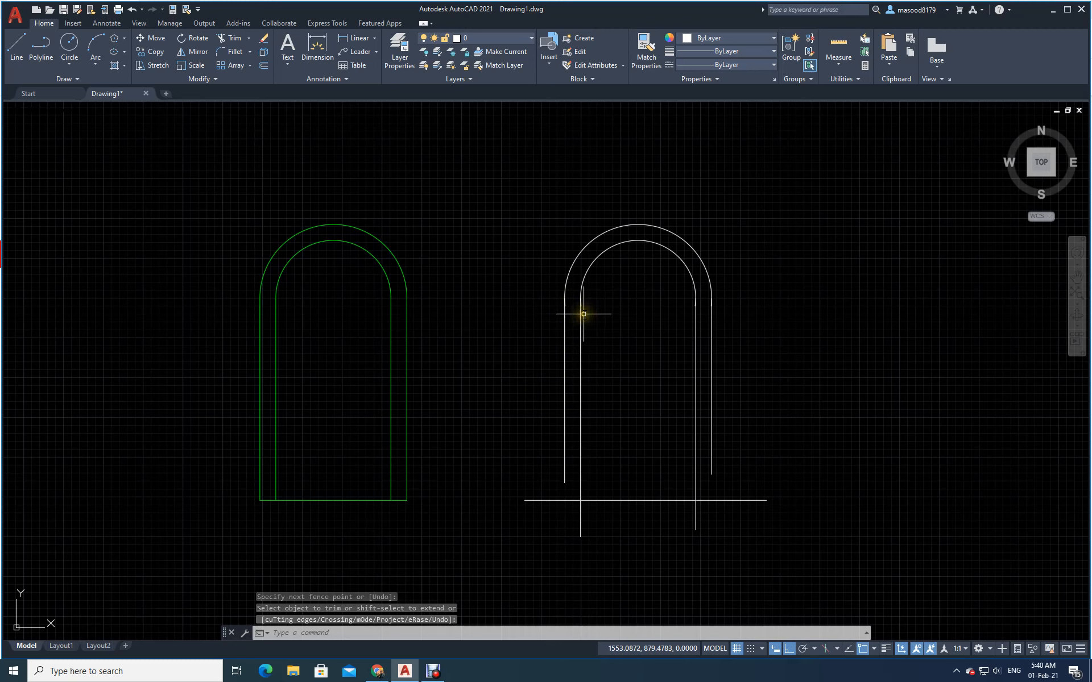
Step: Trim the small leftover arc and line pieces beside the two left vertical lines of the white arch
scroll(642, 310, "up", 2)
scroll(633, 309, "up", 2)
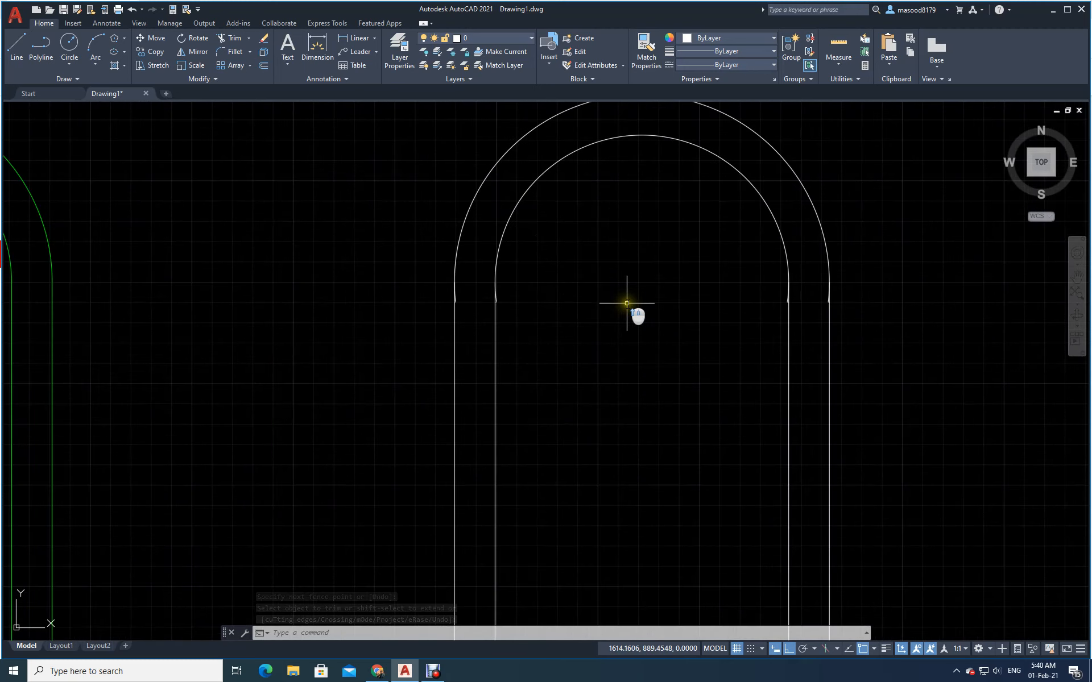
scroll(626, 303, "up", 2)
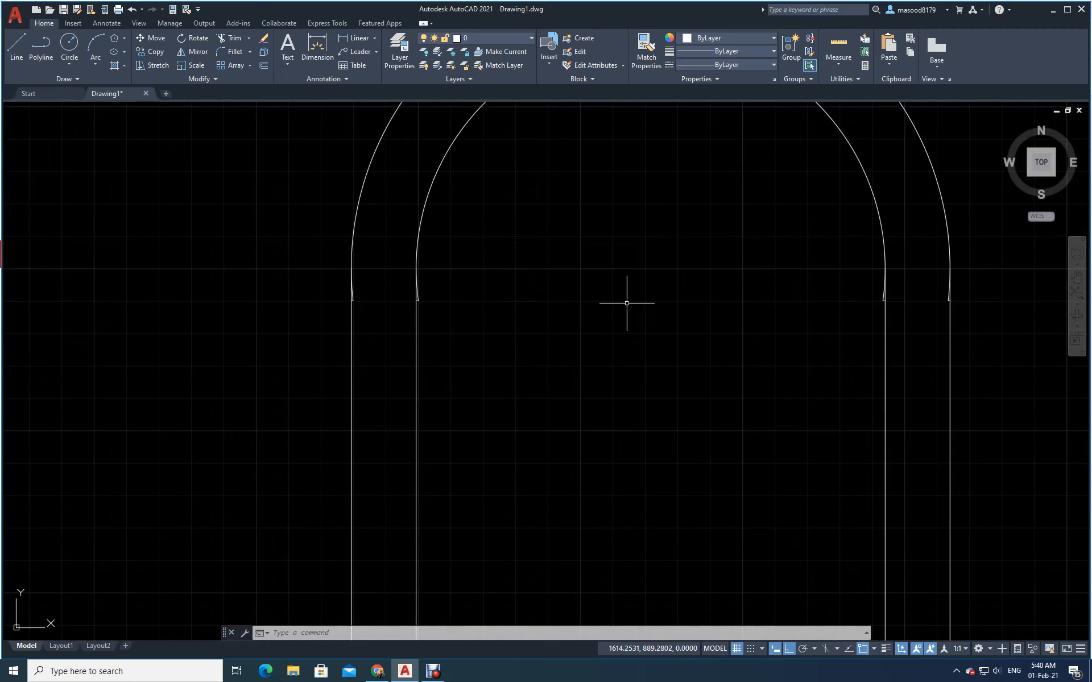
scroll(628, 303, "up", 2)
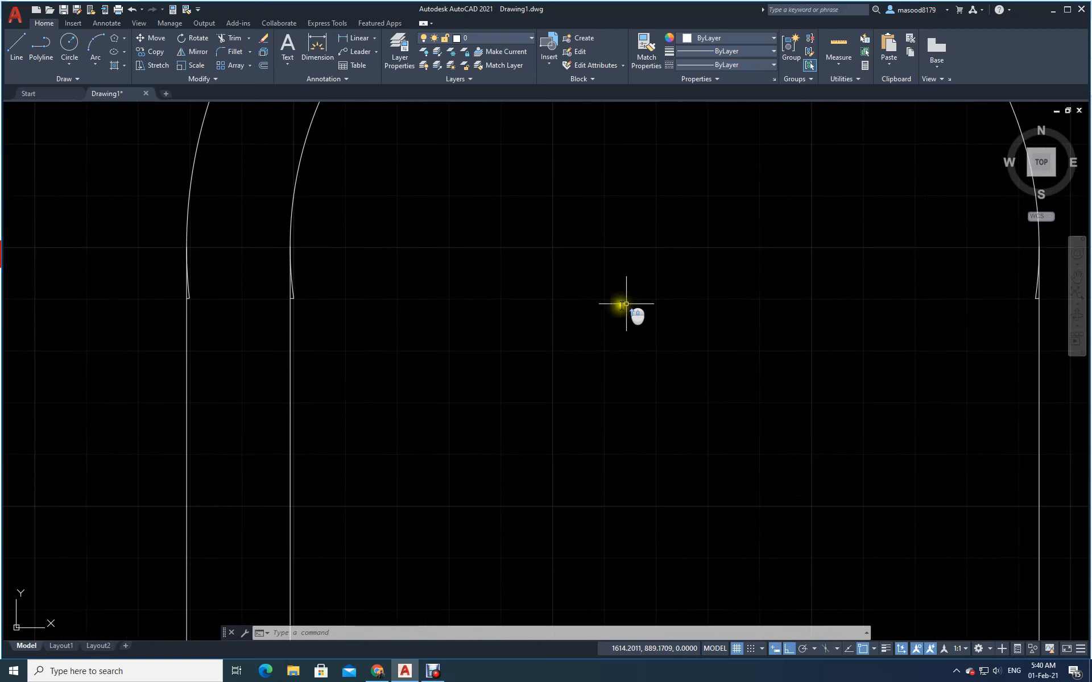
scroll(220, 269, "up", 2)
scroll(221, 269, "up", 2)
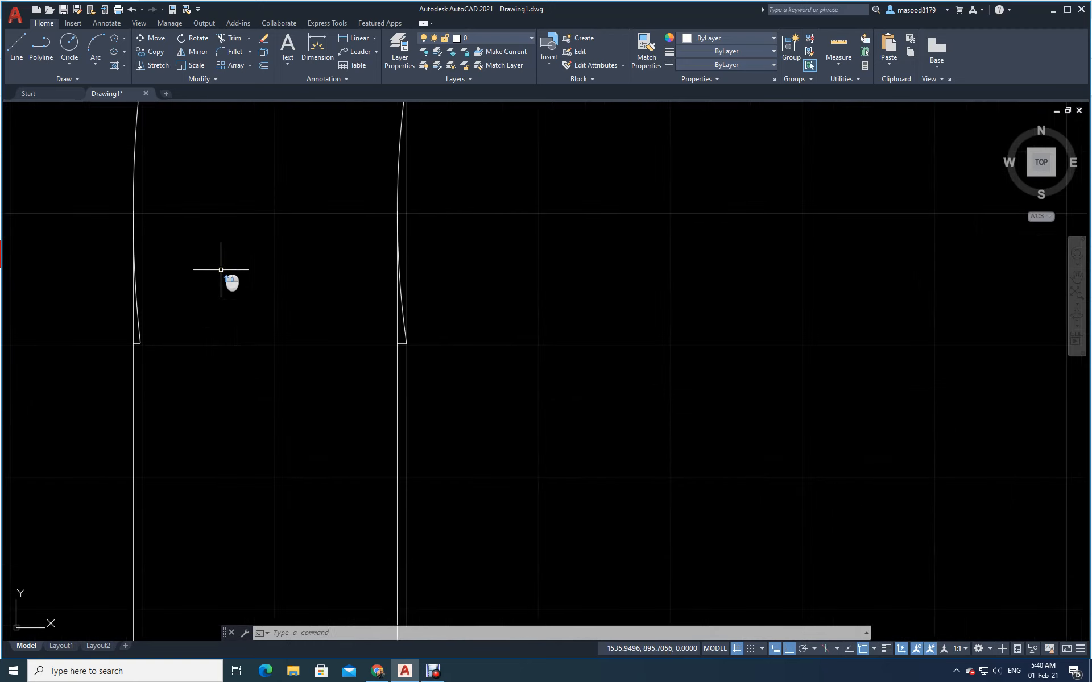
left_click(231, 38)
mouse_move(424, 369)
left_mouse_down()
mouse_move(405, 336)
mouse_move(404, 353)
left_mouse_up()
mouse_move(161, 378)
left_mouse_down()
mouse_move(146, 331)
mouse_move(137, 349)
left_mouse_up()
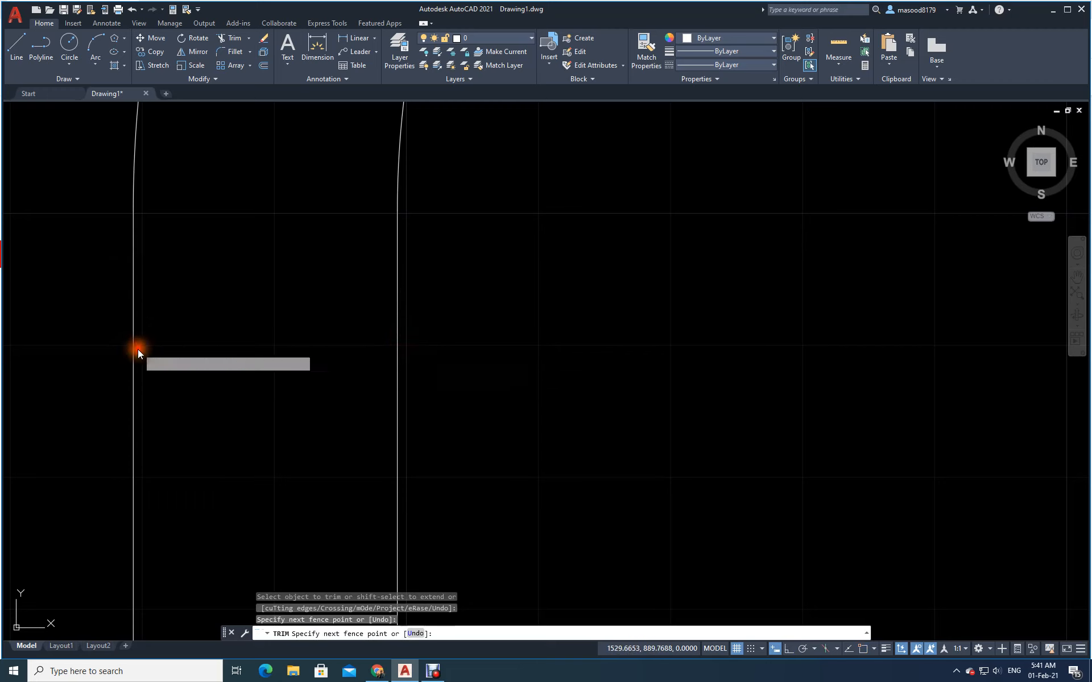
Step: Trim the small leftover arc and line pieces beside the two right vertical lines of the white arch
middle_click_drag(967, 393, 568, 392)
scroll(568, 391, "down", 3)
scroll(960, 376, "up", 8)
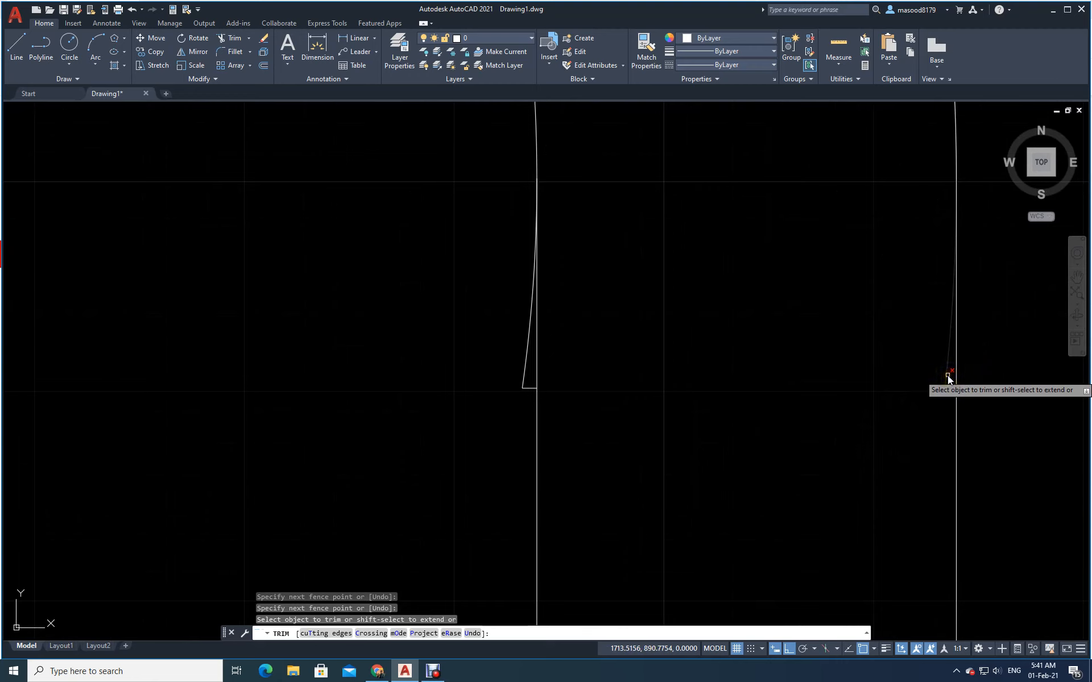
left_click(947, 396)
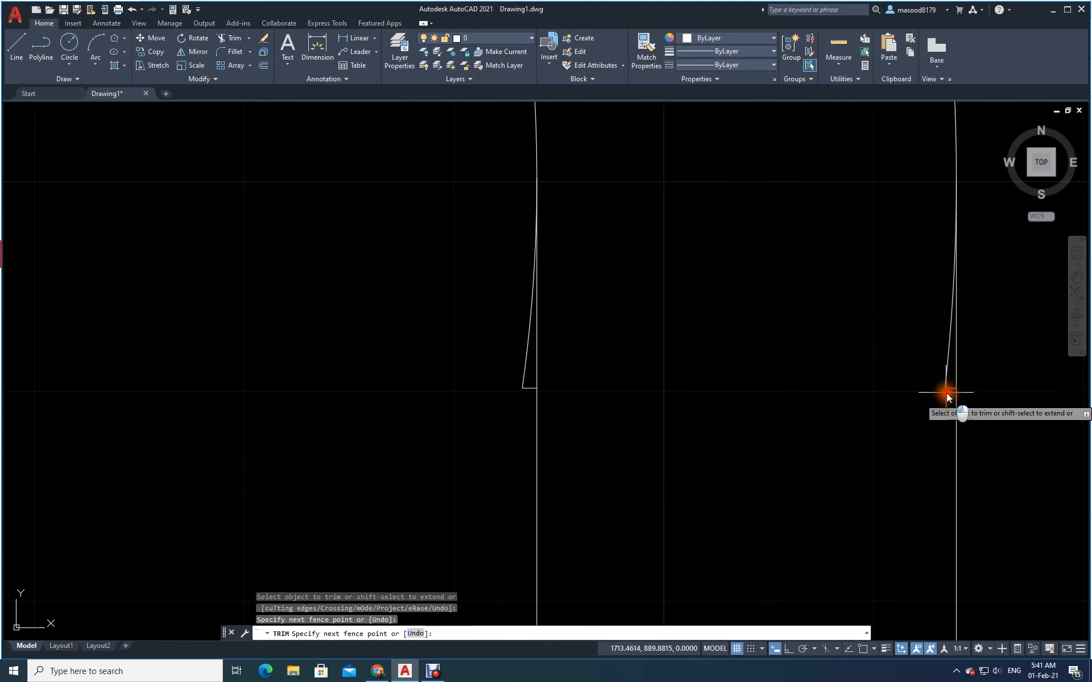
key("Return")
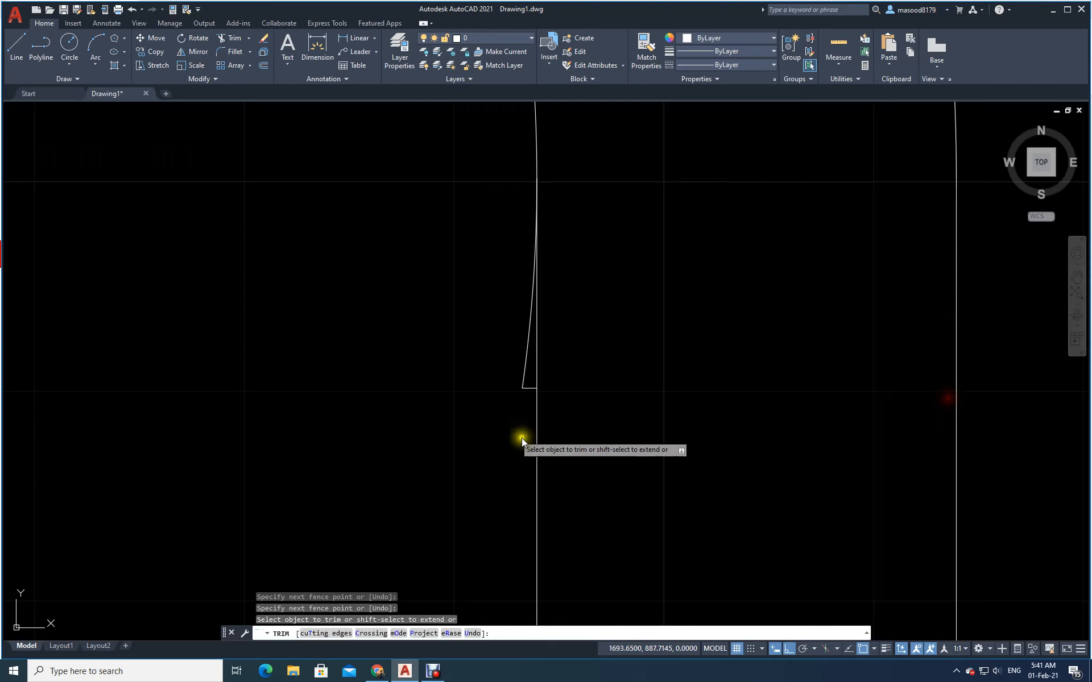
left_click(529, 398)
key("Return")
Step: Trim the two inner vertical line tails below the white arch's base line with a fence cut
scroll(591, 367, "down", 5)
scroll(600, 367, "down", 6)
scroll(600, 530, "up", 2)
scroll(600, 530, "up", 2)
left_click(665, 472)
left_click_drag(596, 465, 358, 472)
left_click(249, 39)
left_click(240, 69)
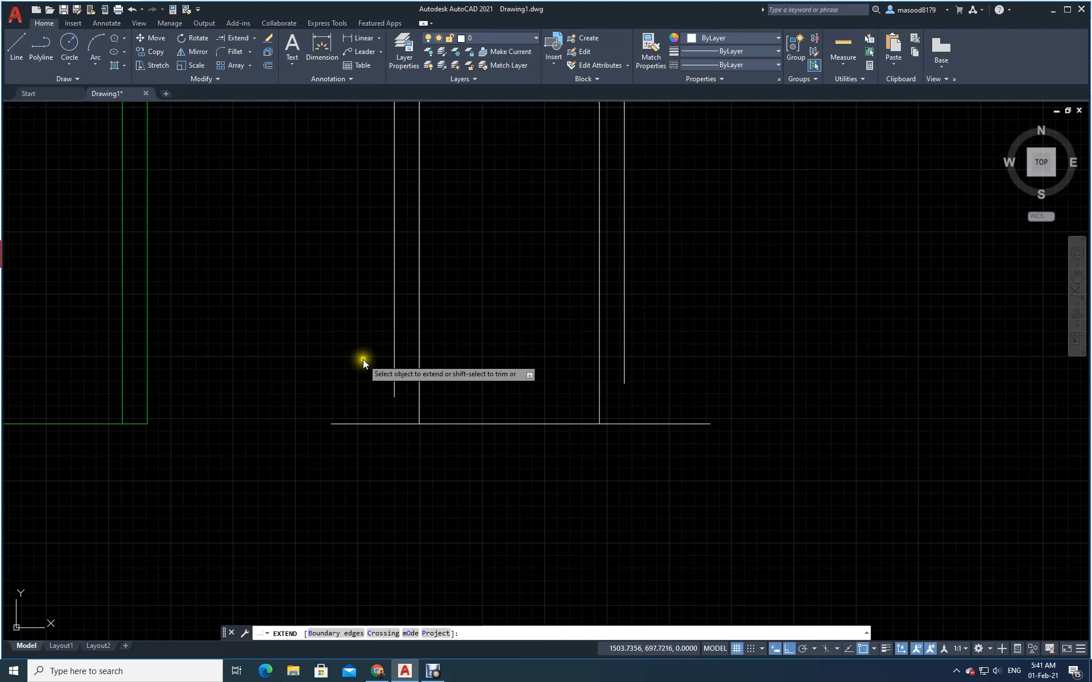
key("Escape")
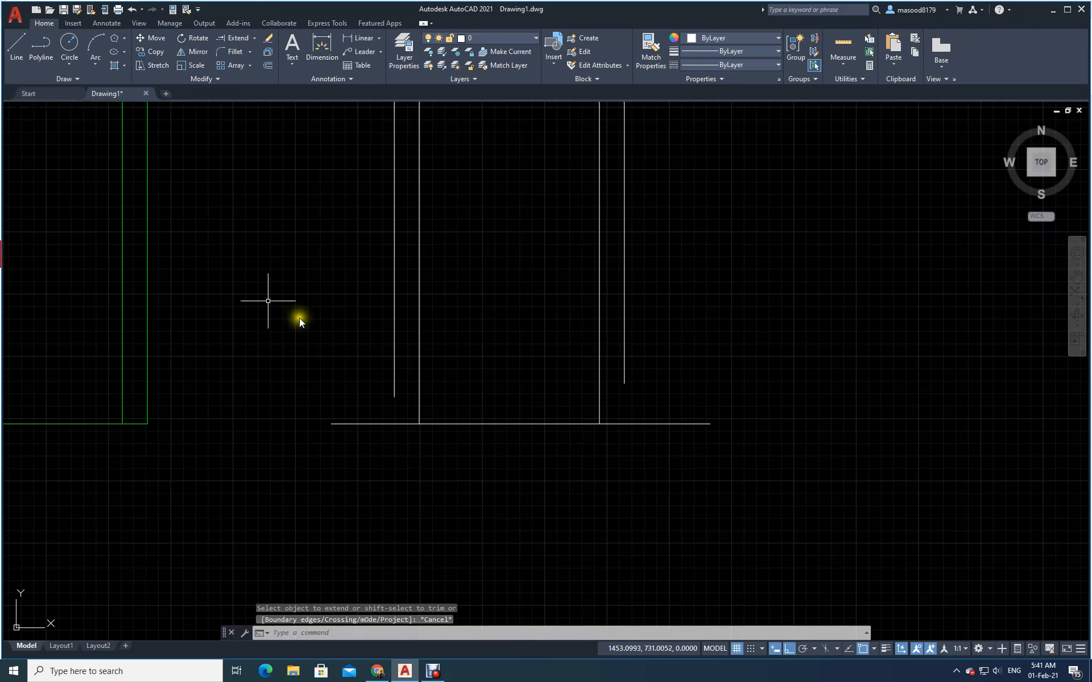
Step: Draw a second horizontal line below the white arch's base line, spanning nearly the same width
left_click(16, 49)
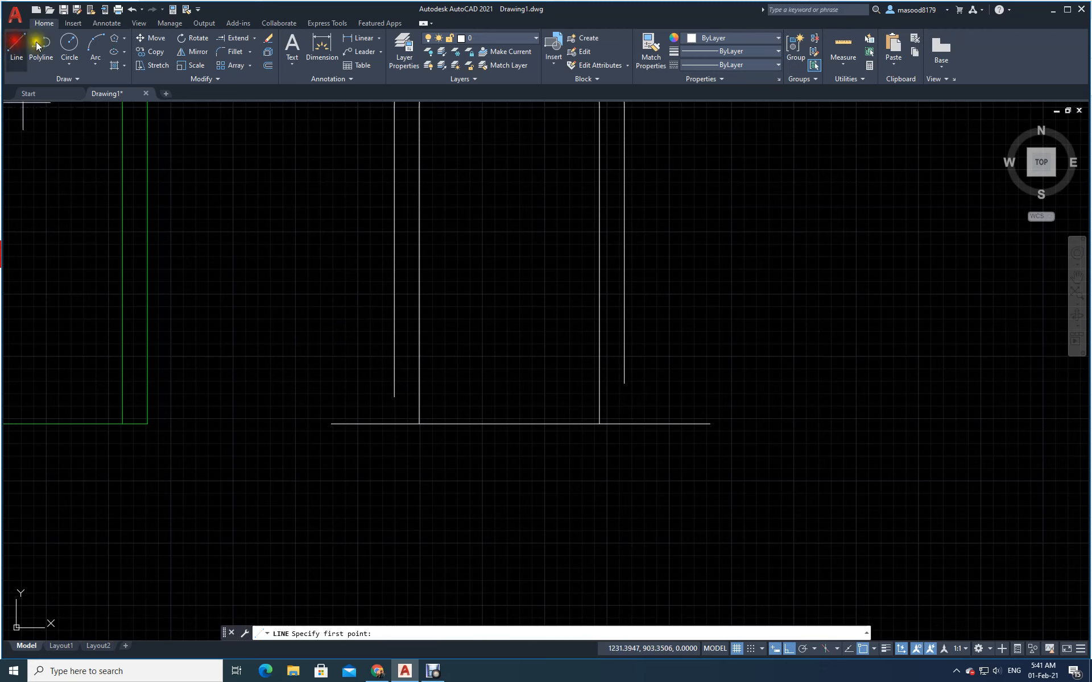
left_click(338, 507)
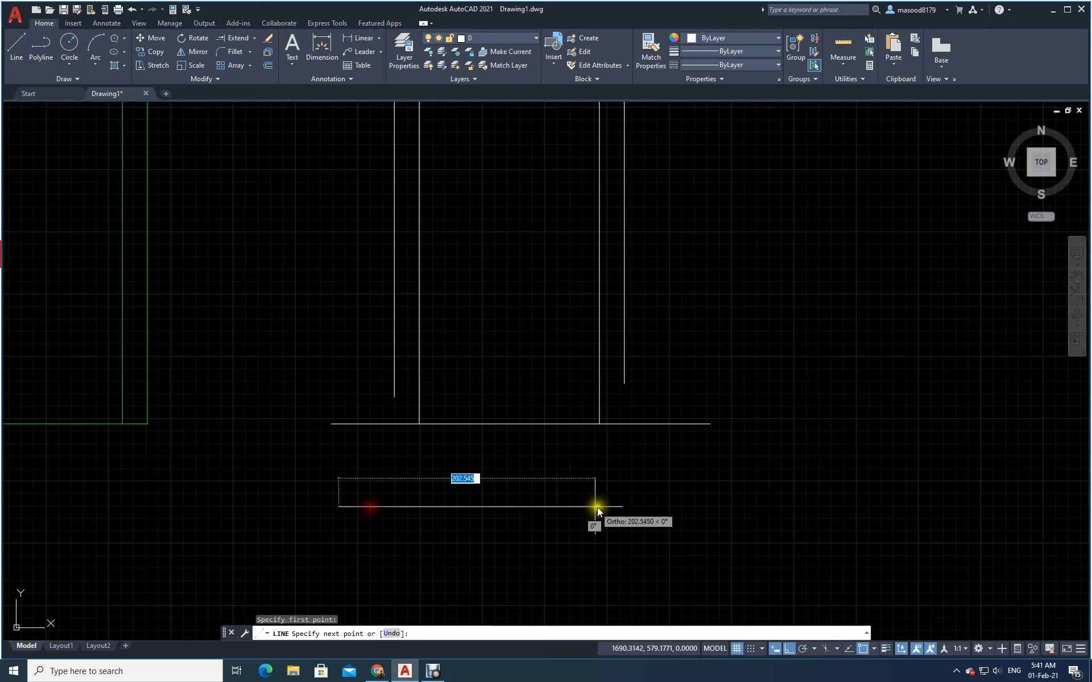
left_click(708, 505)
key("Return")
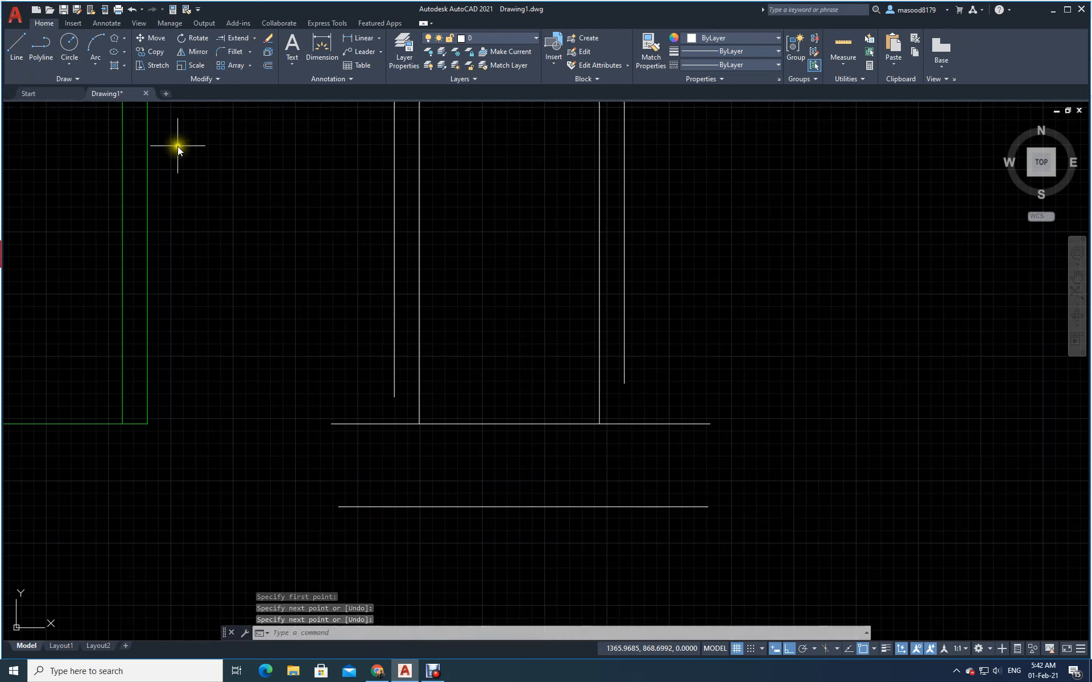
Step: Extend both outer vertical lines to the base line, and the right one further to the lower horizontal line
left_click(232, 38)
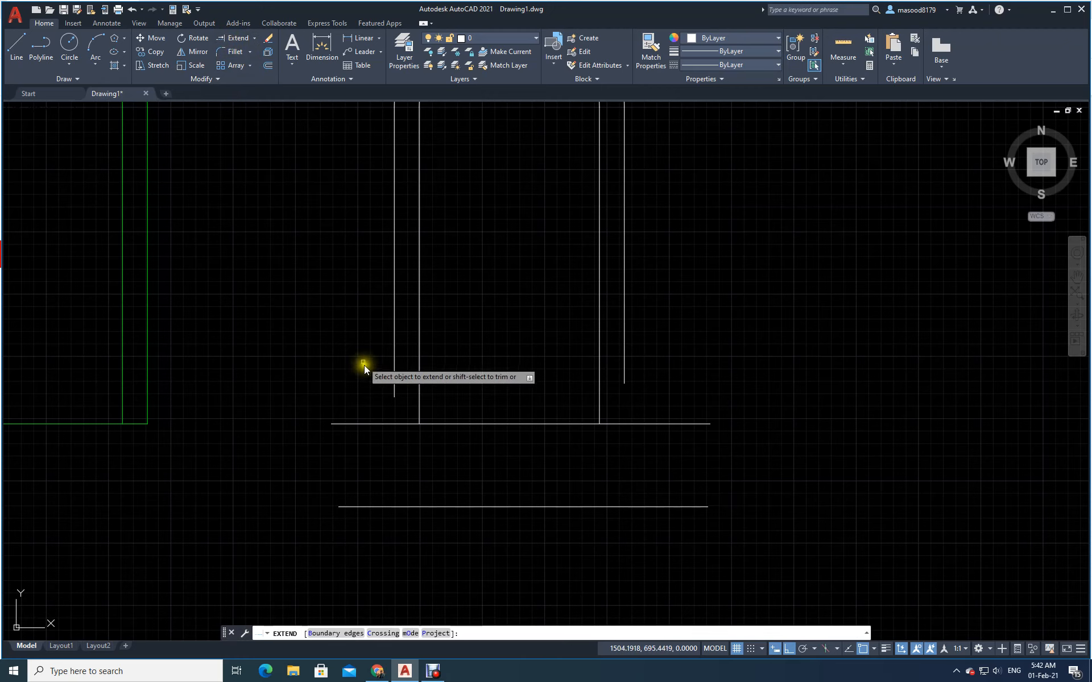
left_click(394, 376)
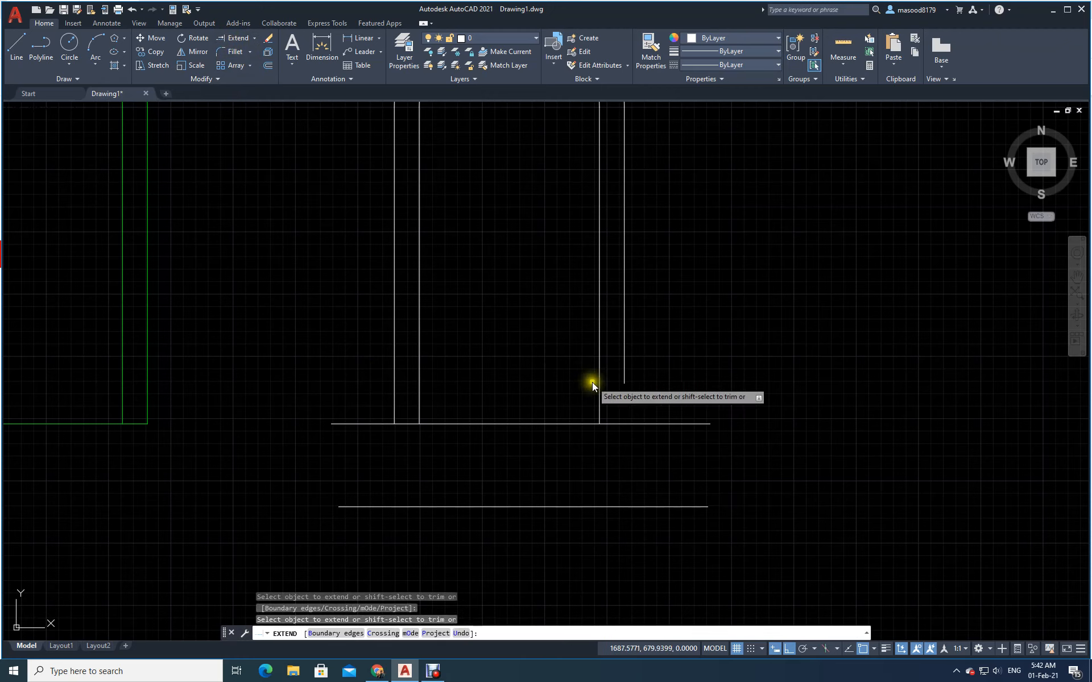
left_click(624, 378)
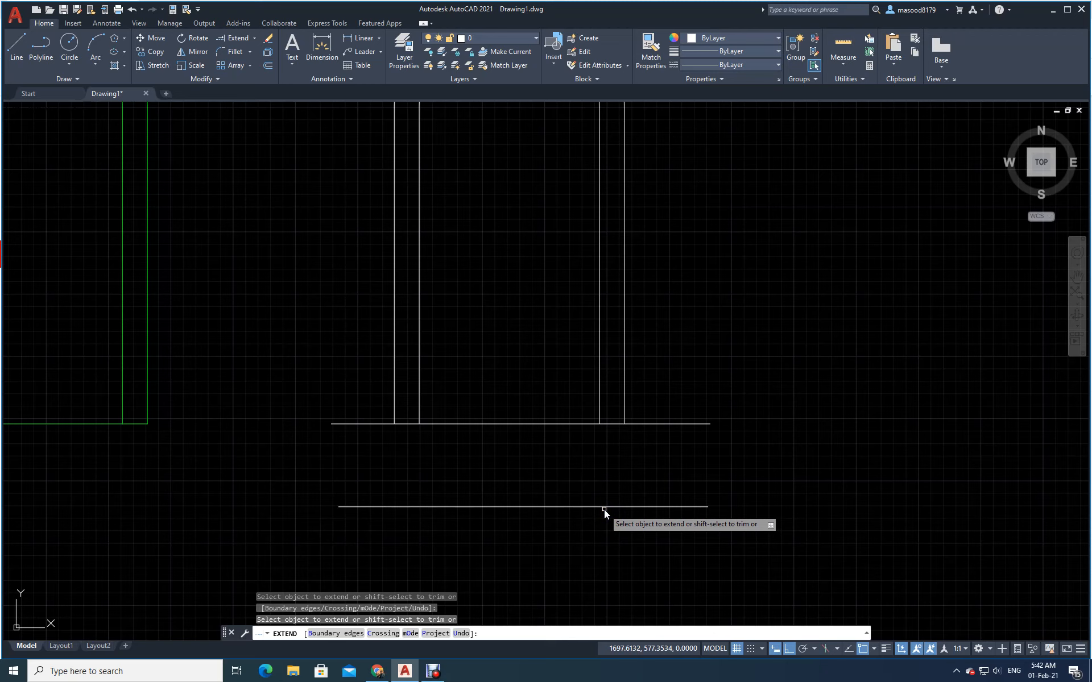
left_click(625, 401)
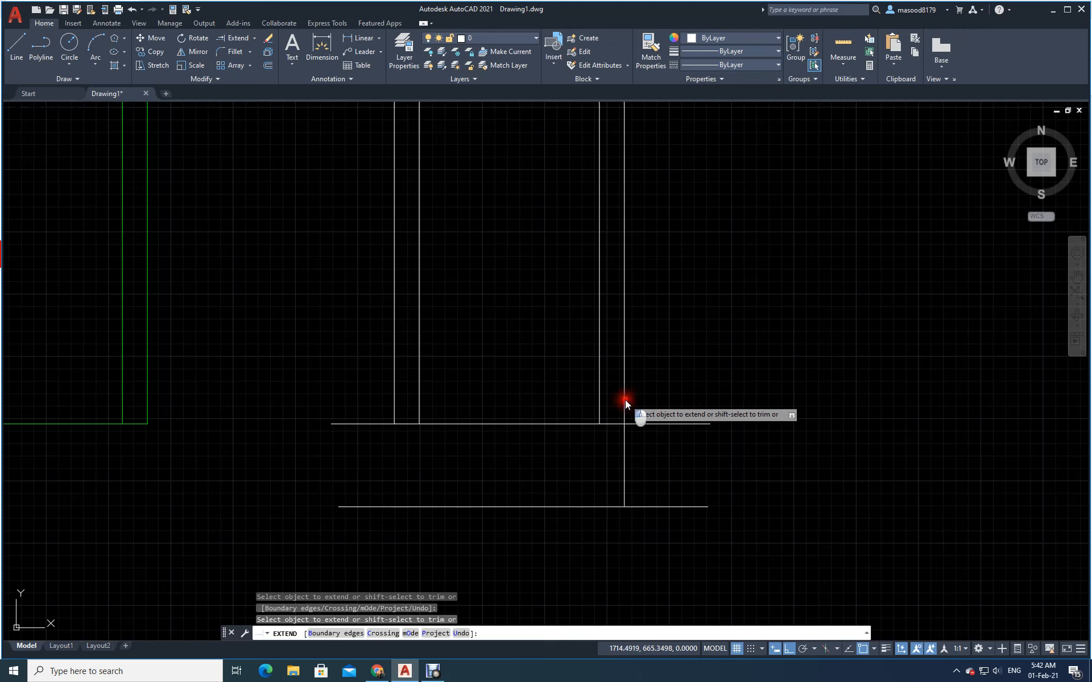
Step: Extend the white arch's left outer vertical line down to the lower horizontal line
left_click(394, 417)
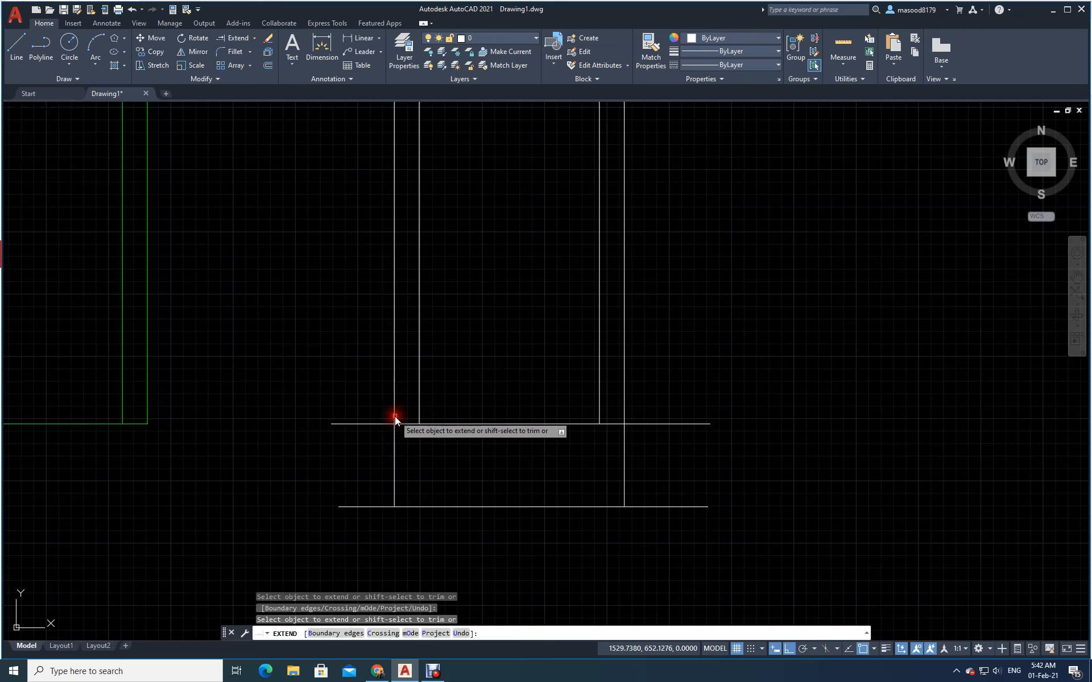
key("Escape")
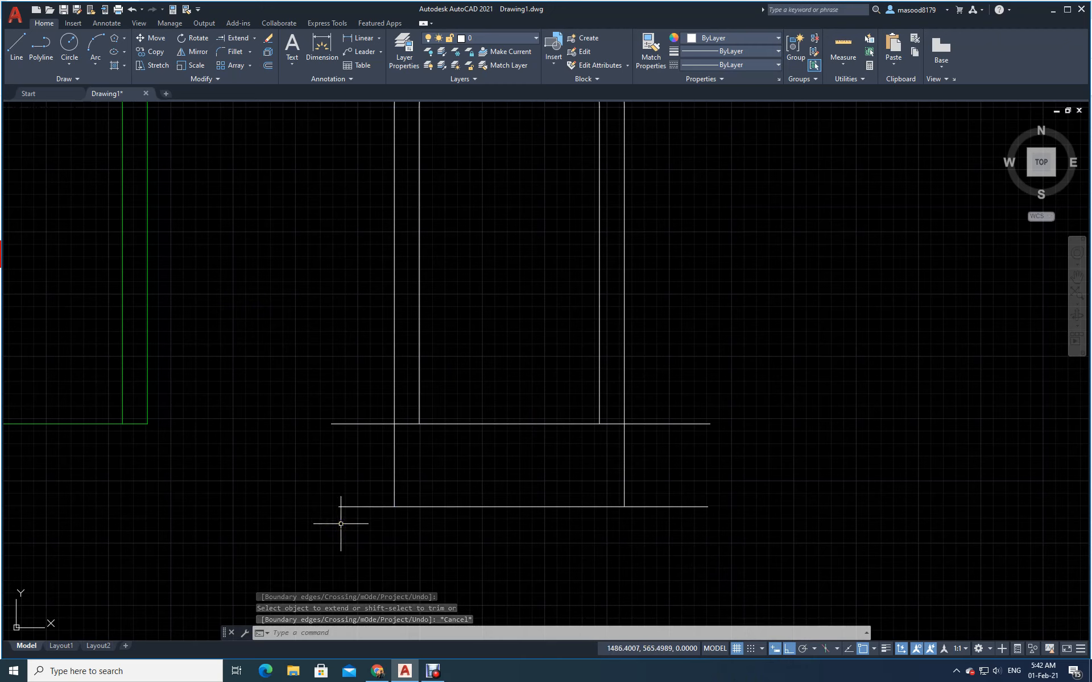
Step: Try trimming the white base line's overhangs and middle section plus both vertical tails below it, and undo that trim
left_click(254, 38)
left_click(239, 55)
left_click(364, 424)
left_click(512, 423)
left_click(665, 424)
left_click(654, 467)
left_click(364, 466)
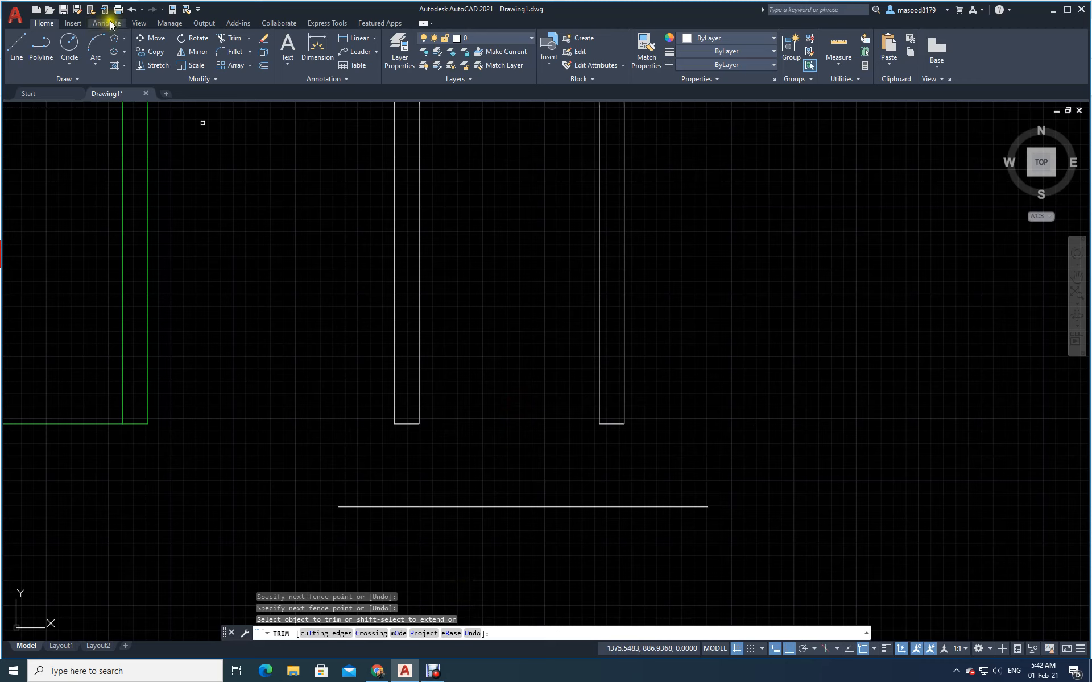
left_click(131, 9)
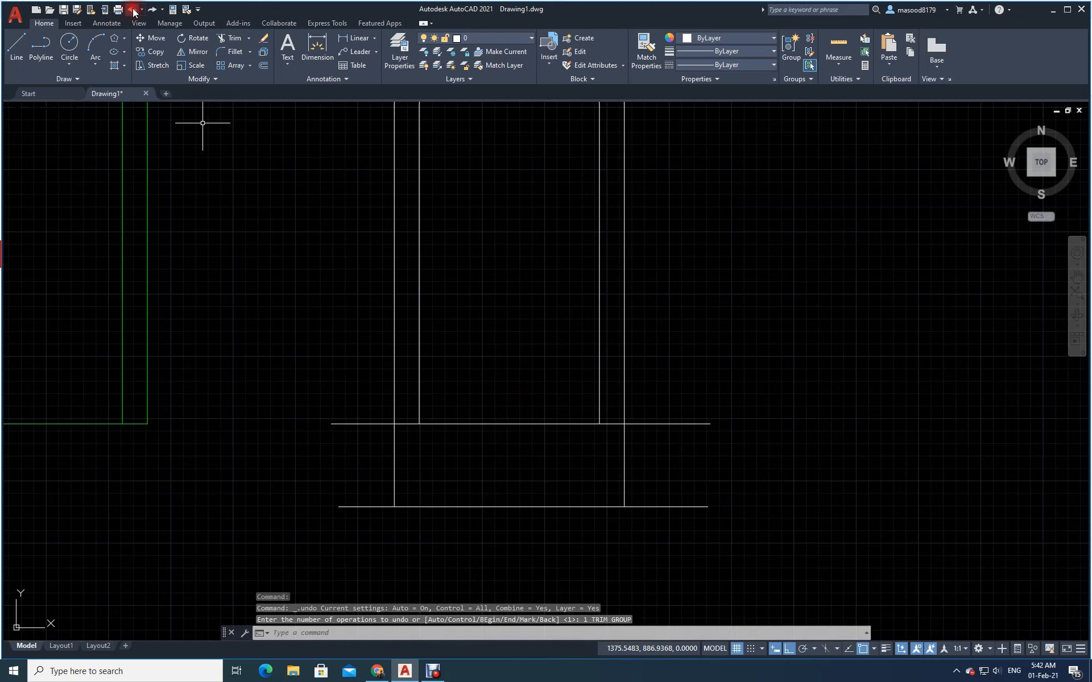
Step: Trim the white base line's two overhangs and the outer vertical tails below it, and remove the lower horizontal line
left_click(236, 38)
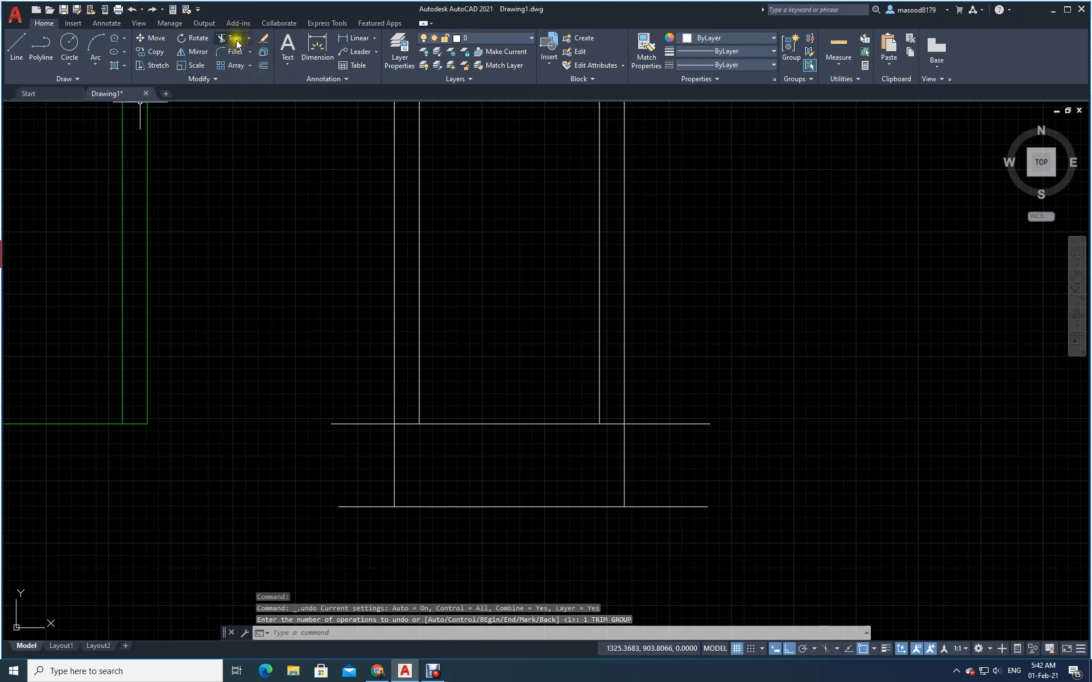
left_click(353, 398)
mouse_move(352, 403)
left_mouse_down()
mouse_move(365, 467)
mouse_move(445, 471)
mouse_move(652, 462)
mouse_move(677, 453)
mouse_move(684, 405)
left_mouse_up()
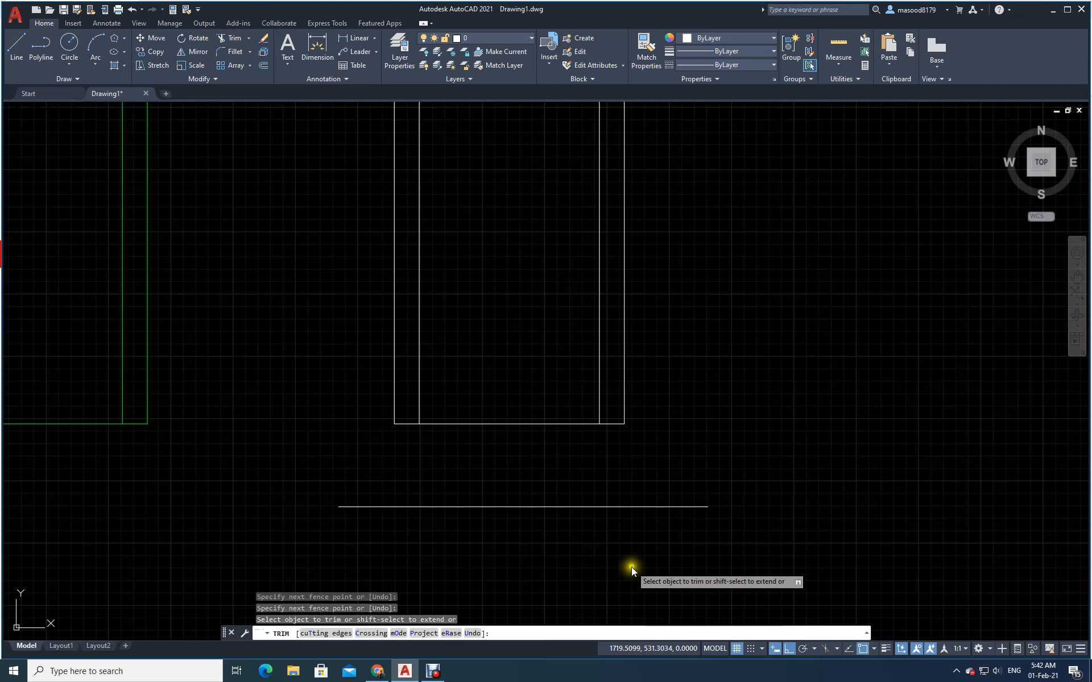
mouse_move(628, 558)
left_mouse_down()
mouse_move(564, 493)
mouse_move(547, 503)
left_mouse_up()
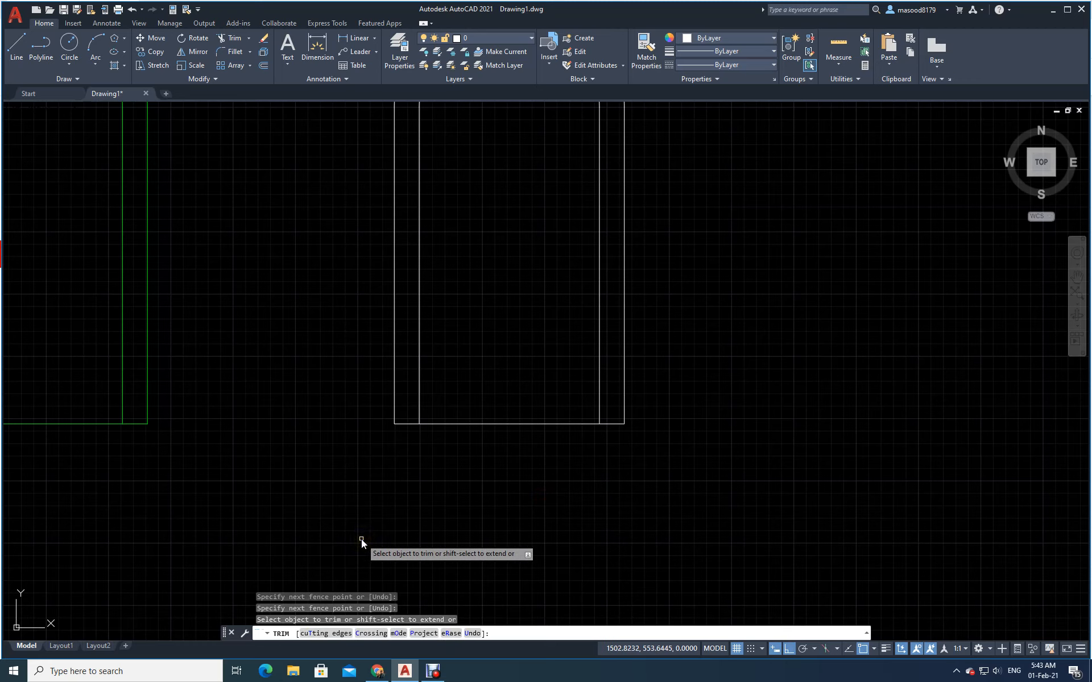
key("Return")
scroll(312, 222, "down", 1)
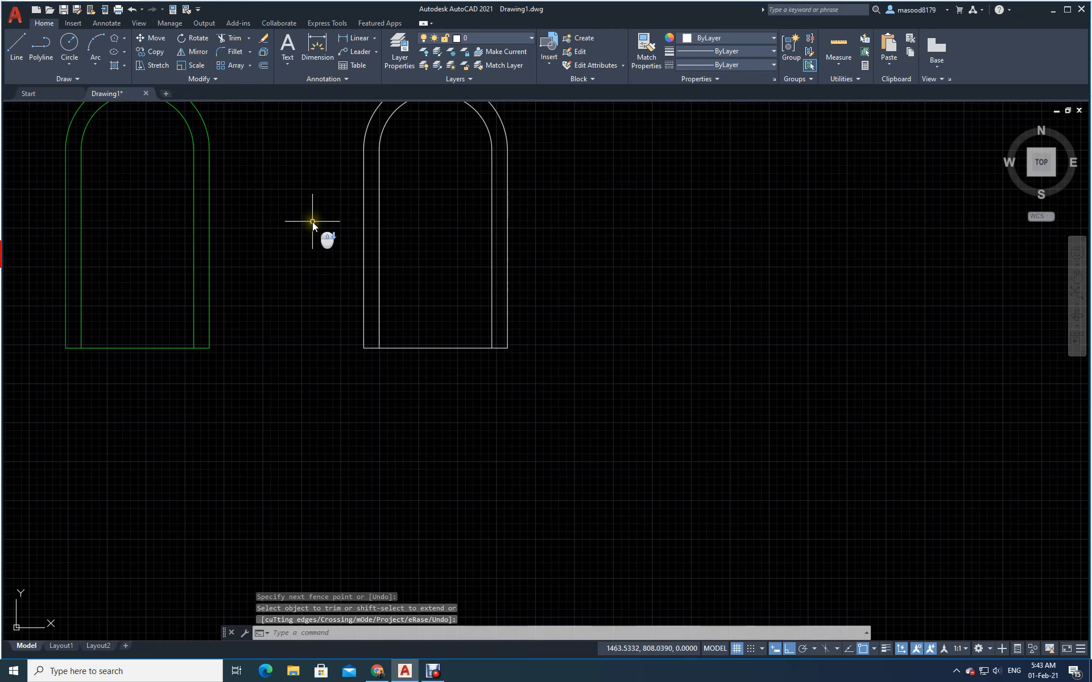
mouse_move(294, 195)
middle_mouse_down()
mouse_move(305, 238)
mouse_move(416, 281)
mouse_move(419, 302)
middle_mouse_up()
scroll(419, 302, "up", 2)
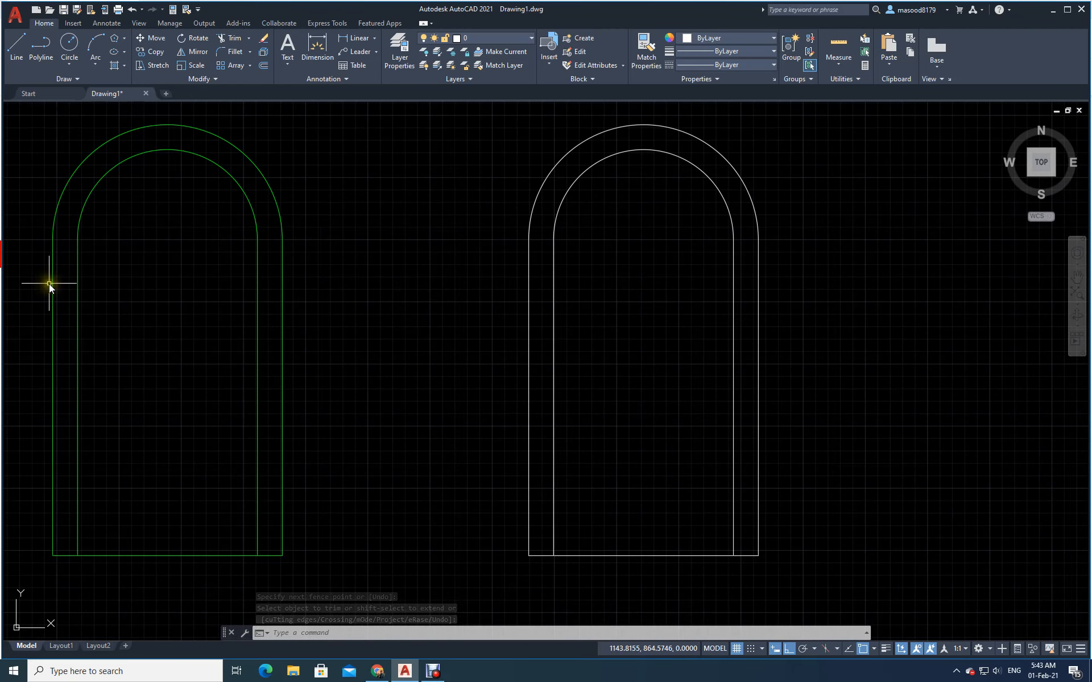